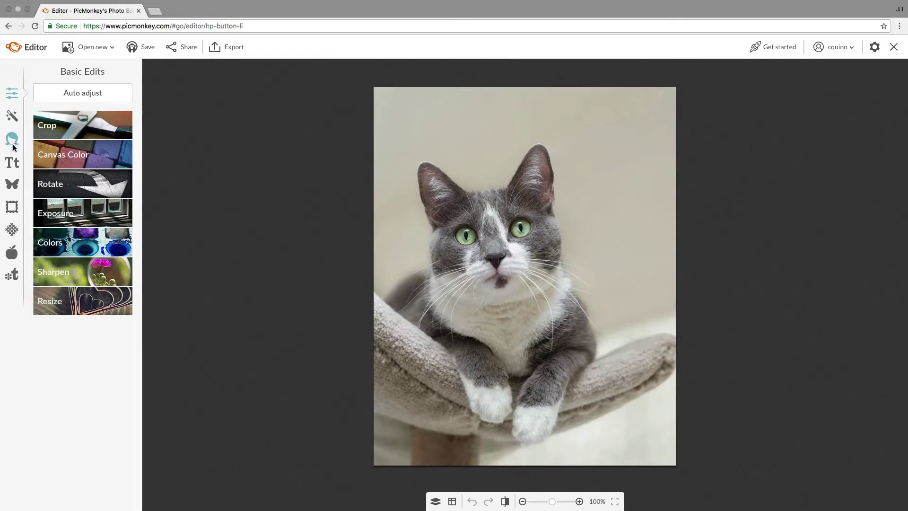
Add Adopt_A_Shelter_Pet_Day…opy.png, the "you + me = AWESOME" lettering, from the computer's Overlays folder as an overlay on the cat photo
left_click(10, 187)
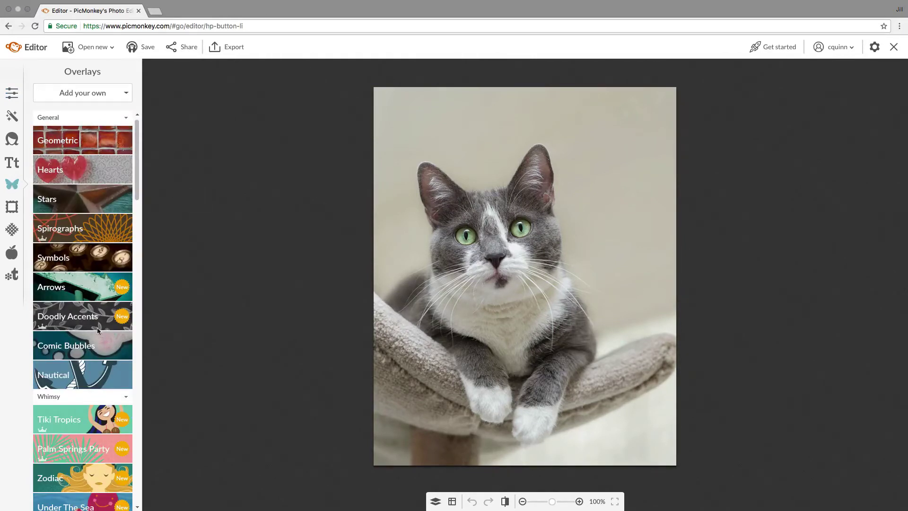
scroll(101, 461, "down", 6)
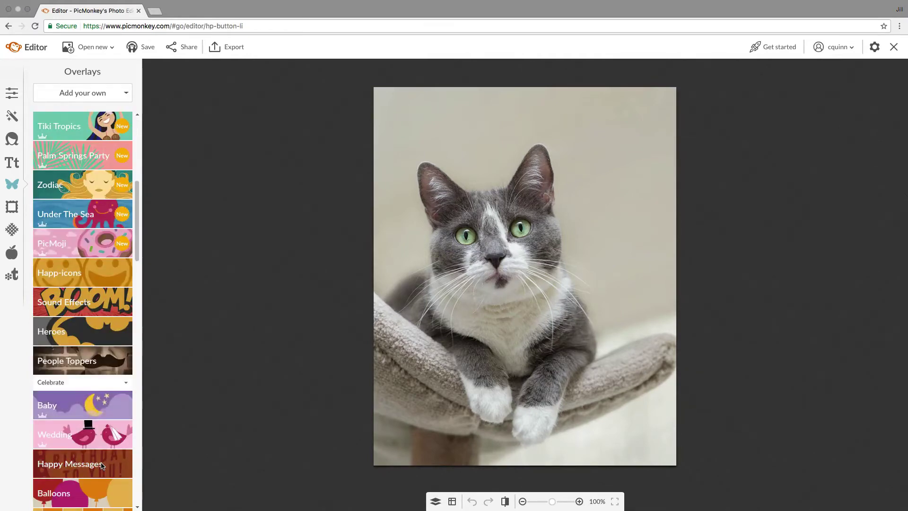
scroll(102, 465, "up", 6)
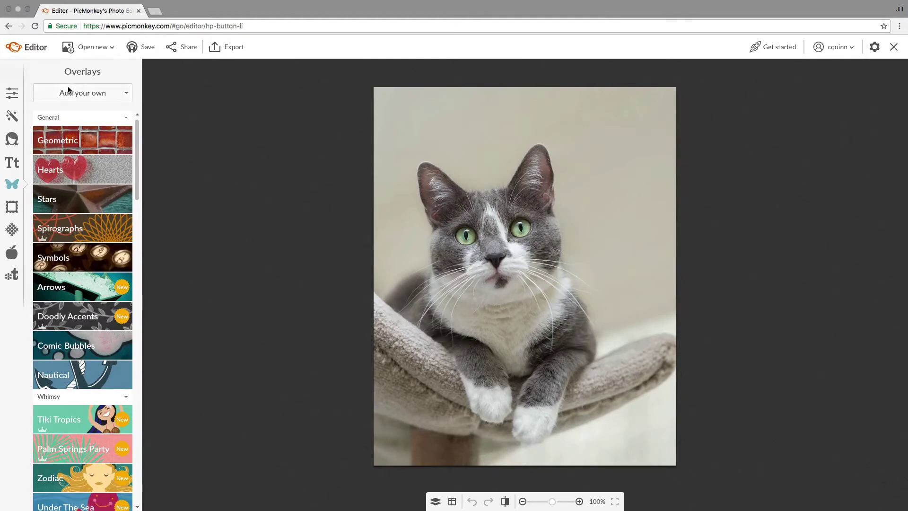
left_click(126, 94)
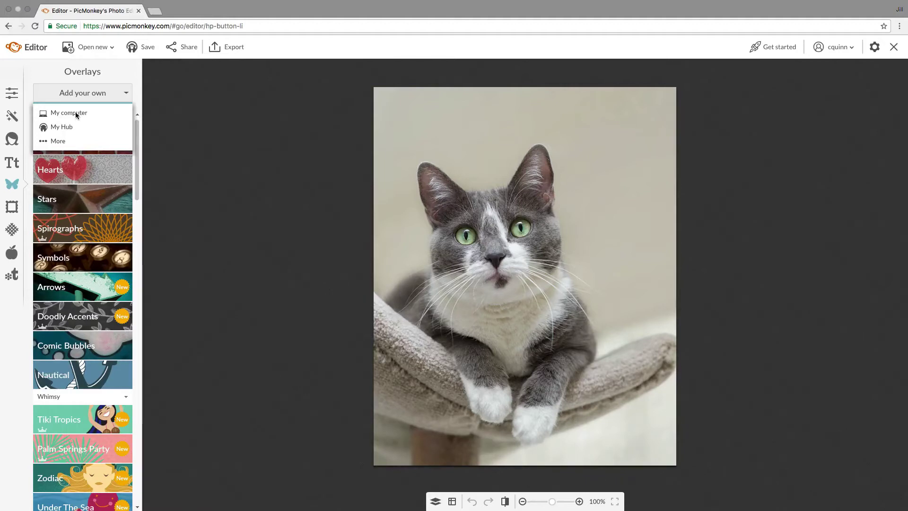
left_click(63, 115)
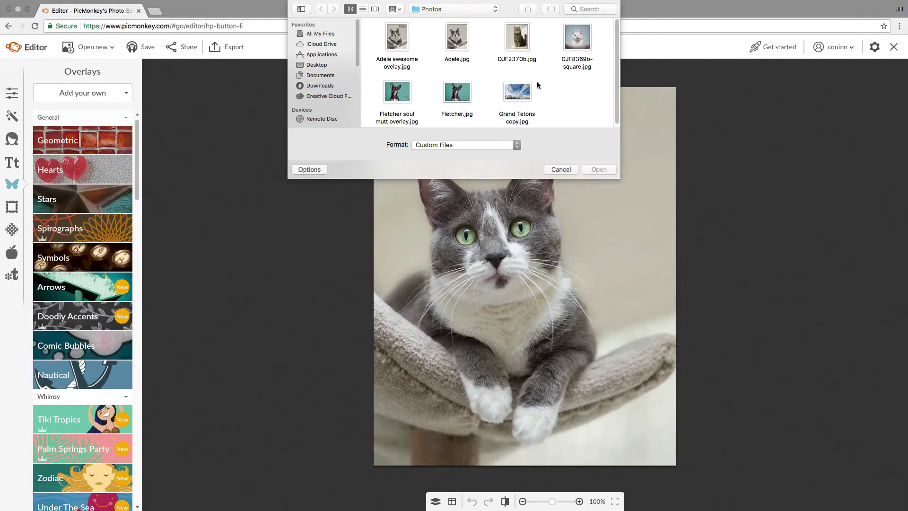
left_click(495, 13)
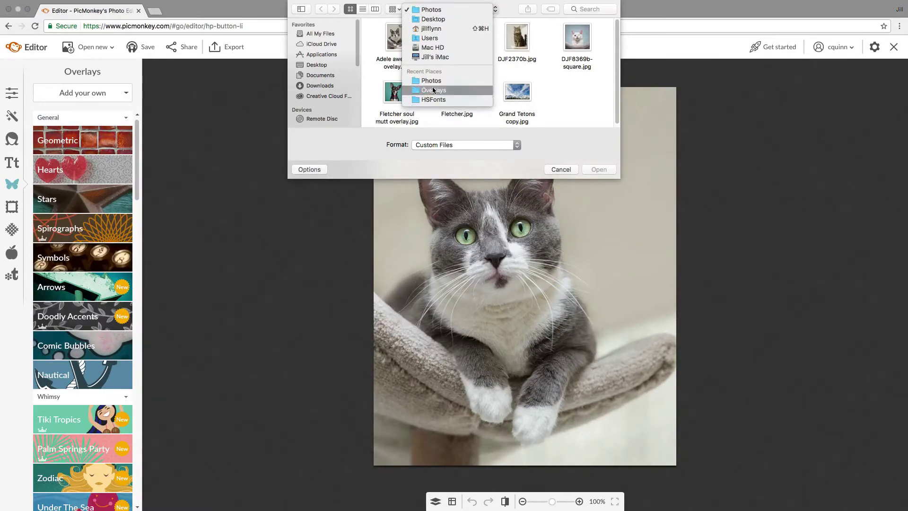
left_click(418, 90)
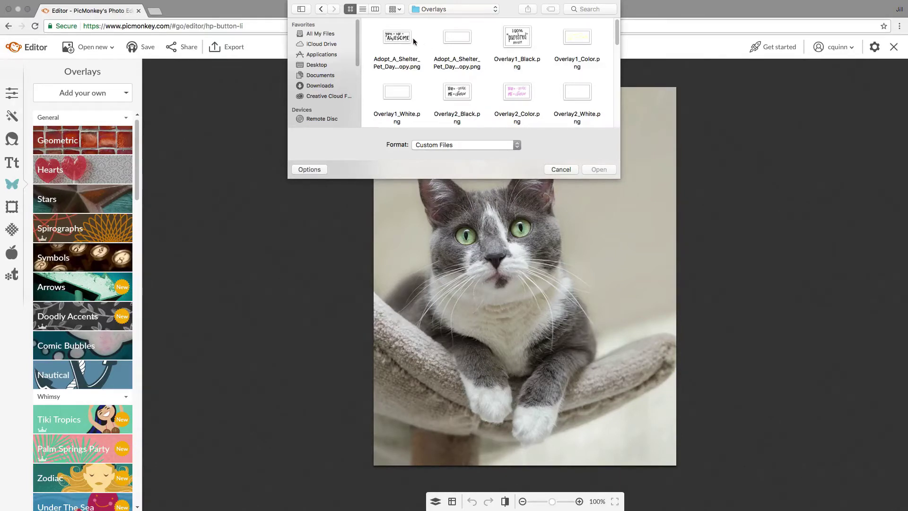
left_click(397, 41)
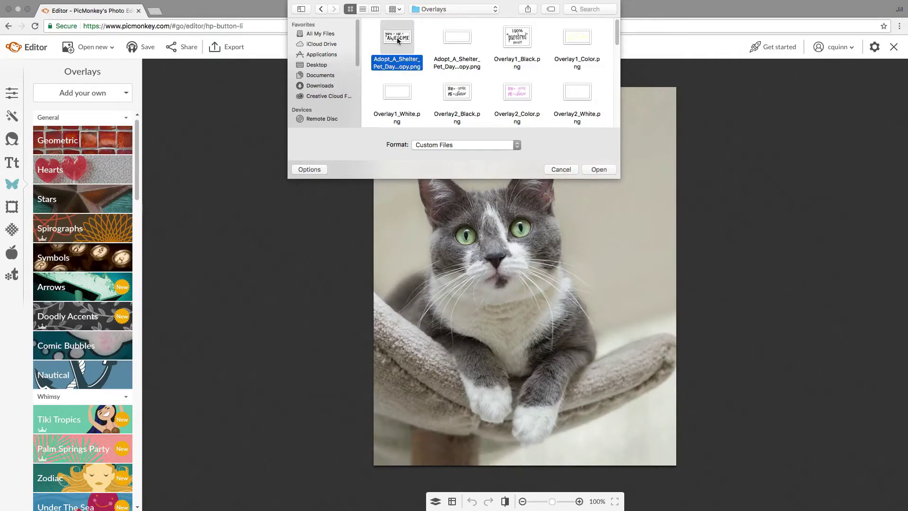
left_click(599, 169)
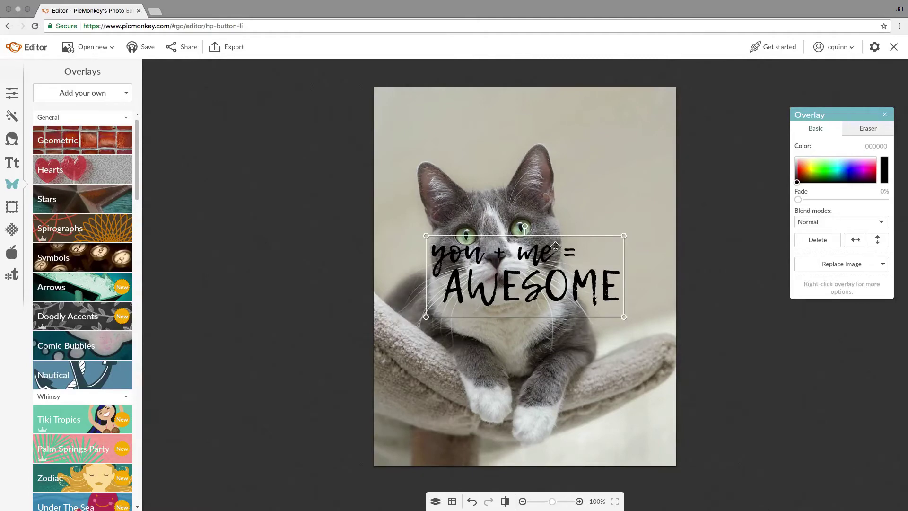
Shrink the "you + me = AWESOME" overlay and place it in the photo's upper right corner, clear of the cat's ear
left_click_drag(551, 251, 594, 107)
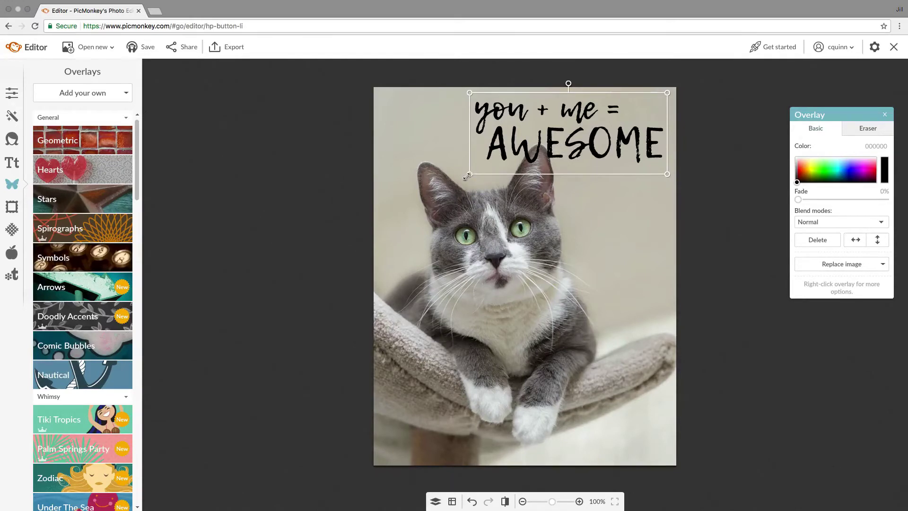
left_click_drag(468, 175, 551, 141)
left_click_drag(595, 114, 591, 114)
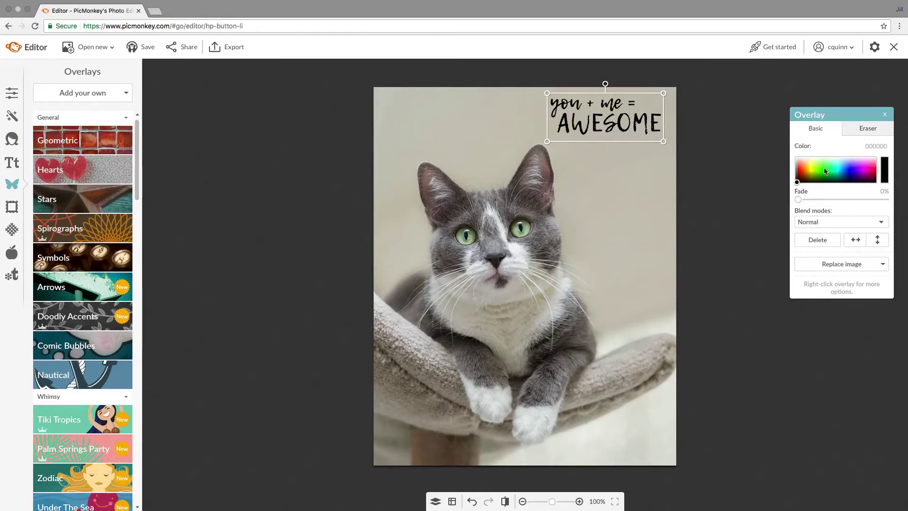
Set the lettering overlay's color to near-black 121212 and its fade to 0%, and deselect it
left_click(798, 183)
left_click_drag(797, 183, 844, 170)
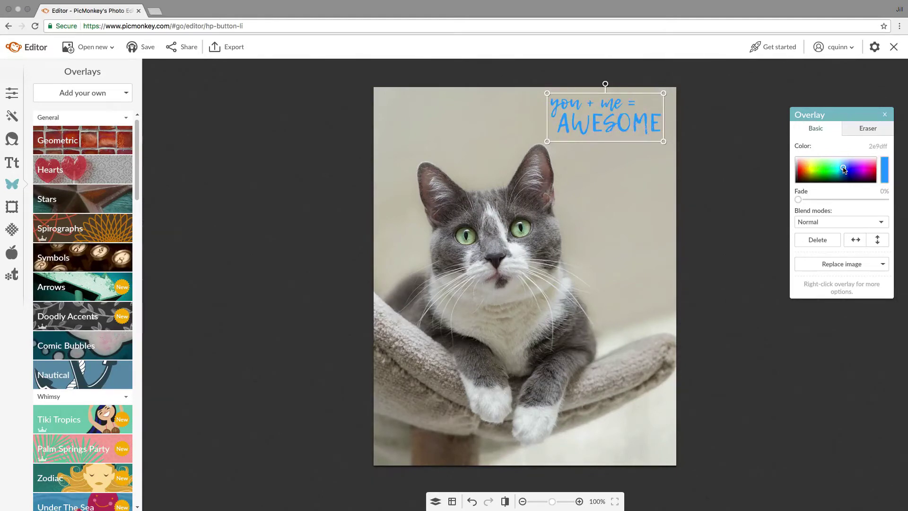
left_click_drag(845, 170, 796, 182)
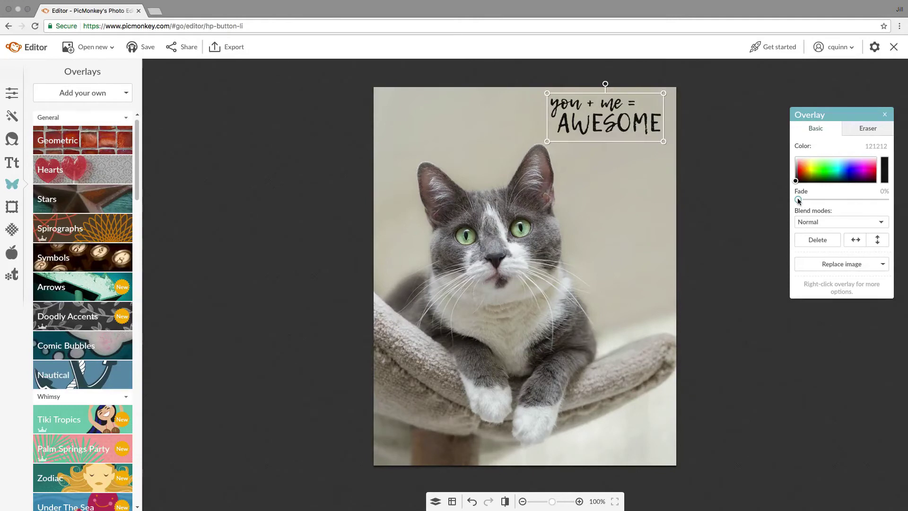
left_click_drag(798, 200, 802, 200)
mouse_move(813, 200)
left_mouse_down()
mouse_move(854, 202)
mouse_move(799, 199)
left_mouse_up()
left_click(602, 179)
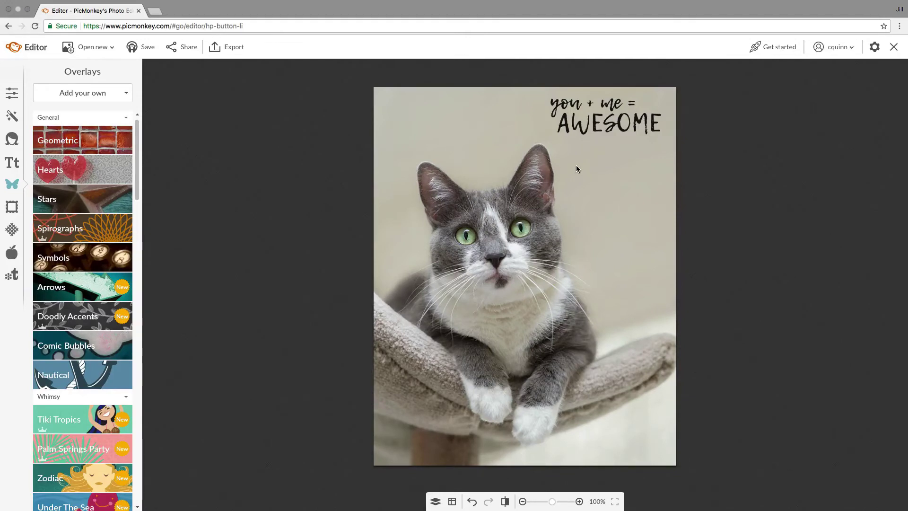
Add the red hearts image Overlay5_Color.png from the computer's Overlays folder as a second overlay
left_click(126, 94)
left_click(90, 112)
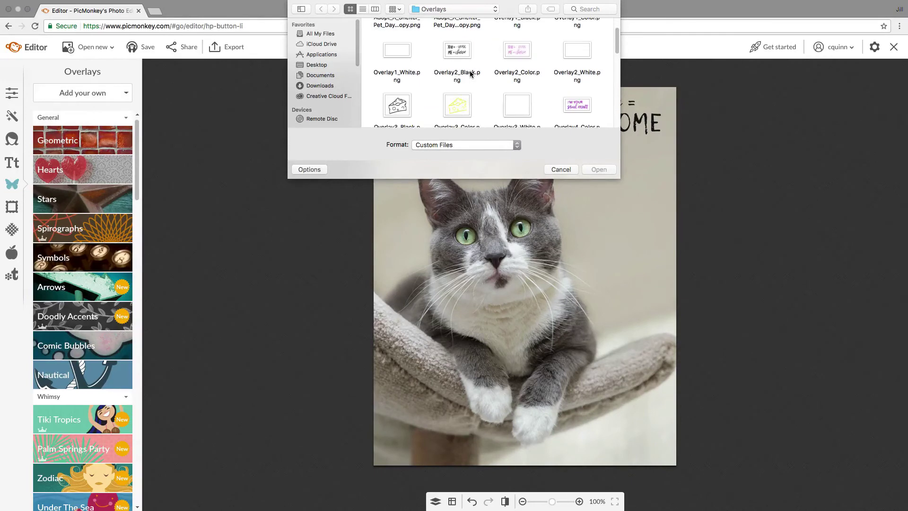
scroll(471, 73, "down", 3)
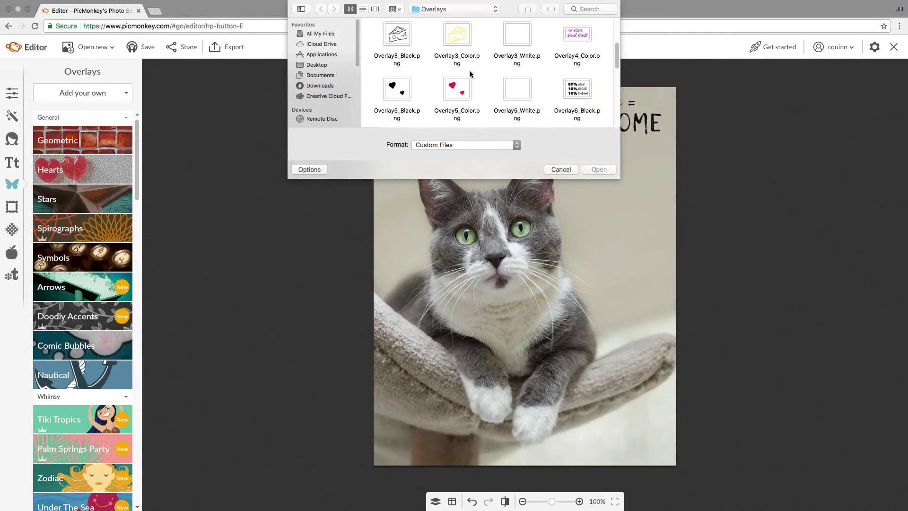
left_click(456, 89)
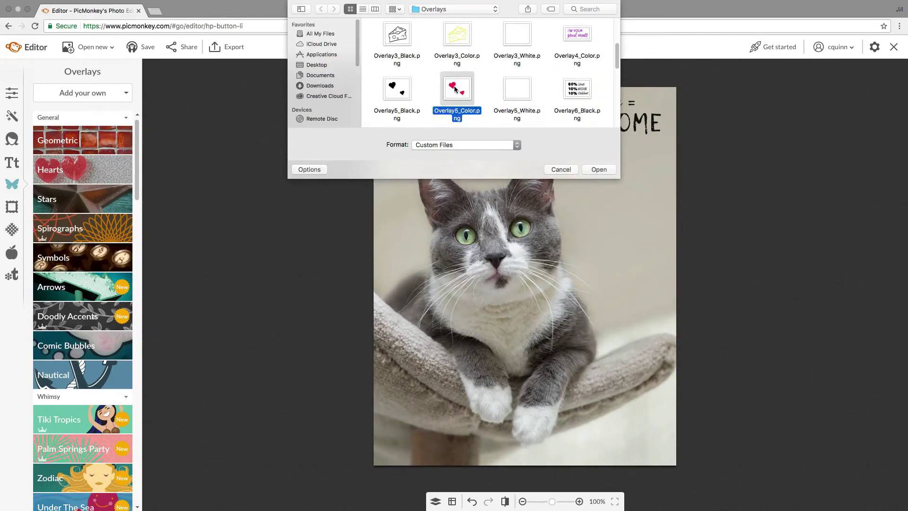
left_click(597, 169)
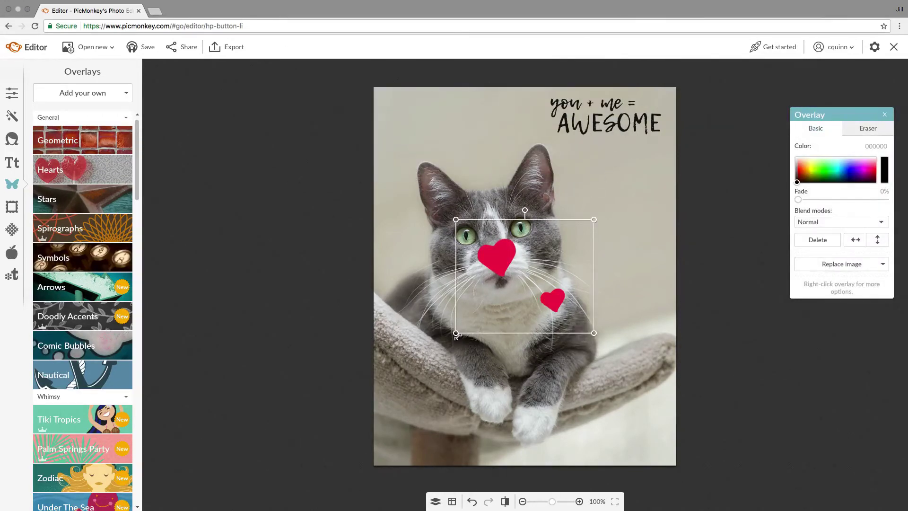
Shrink the hearts overlay and position it at the lower left of the AWESOME lettering, just above the cat's ear
left_click_drag(457, 332, 540, 270)
left_click_drag(561, 234, 534, 112)
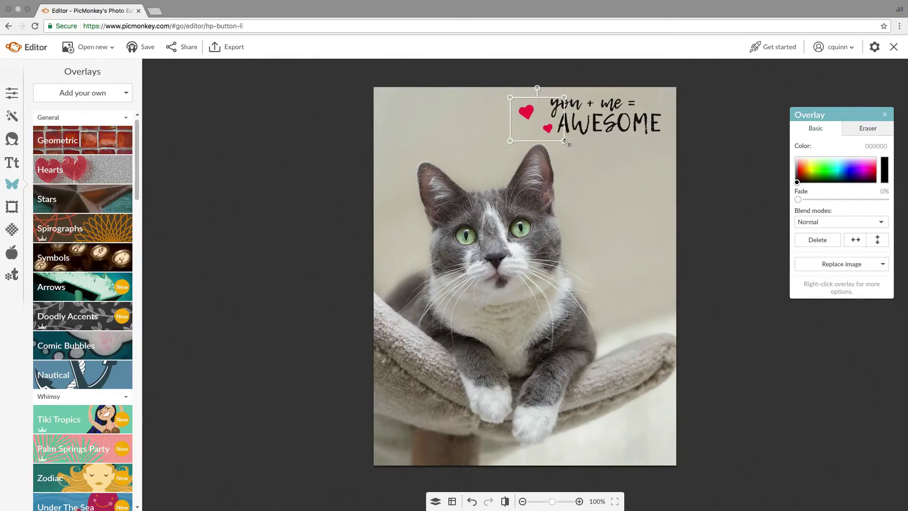
left_click_drag(564, 142, 571, 148)
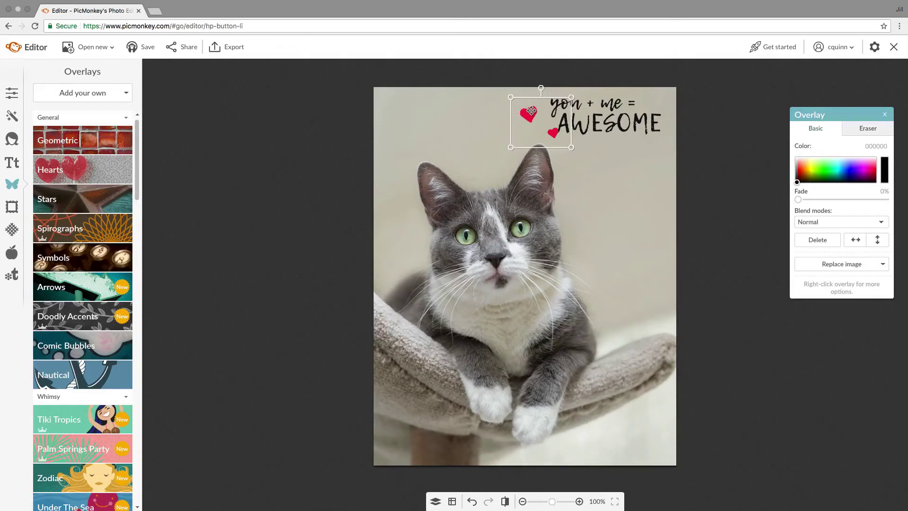
left_click_drag(536, 114, 550, 130)
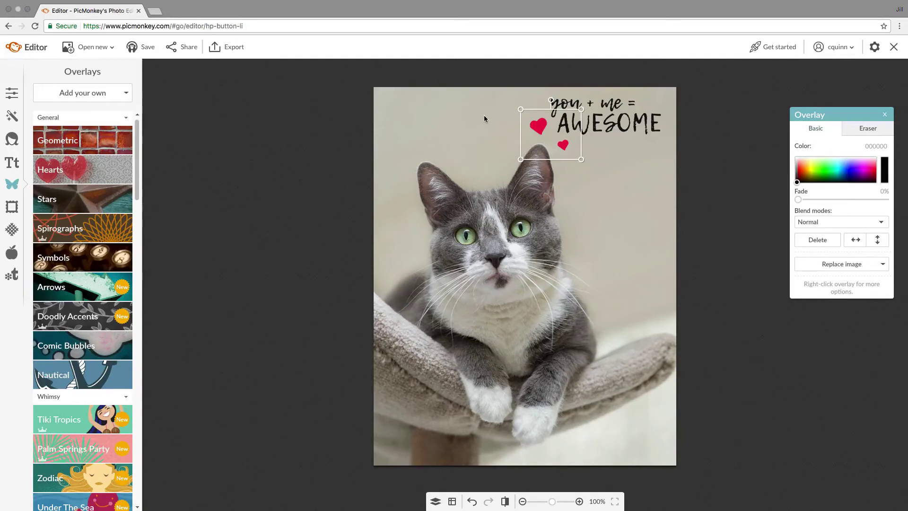
left_click(607, 192)
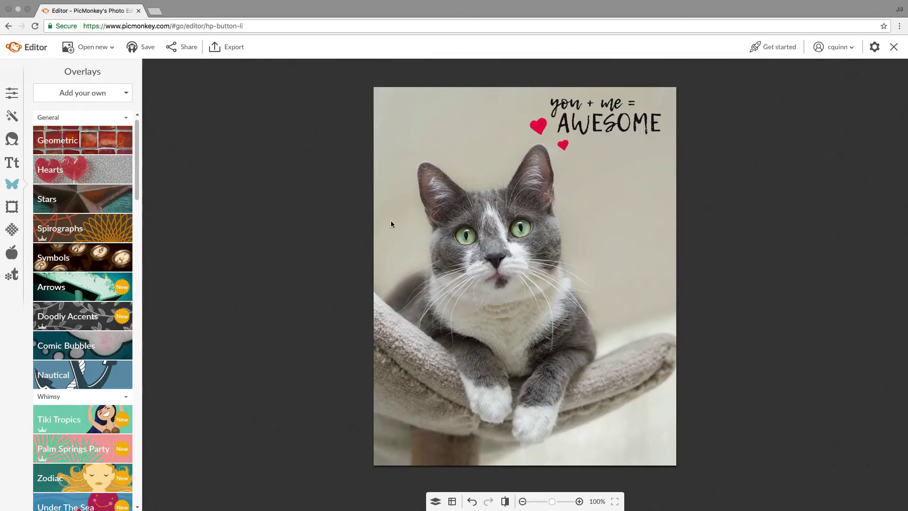
Show the image's layers, select the Overlay5_Color layer and enlarge the hearts slightly
left_click(436, 503)
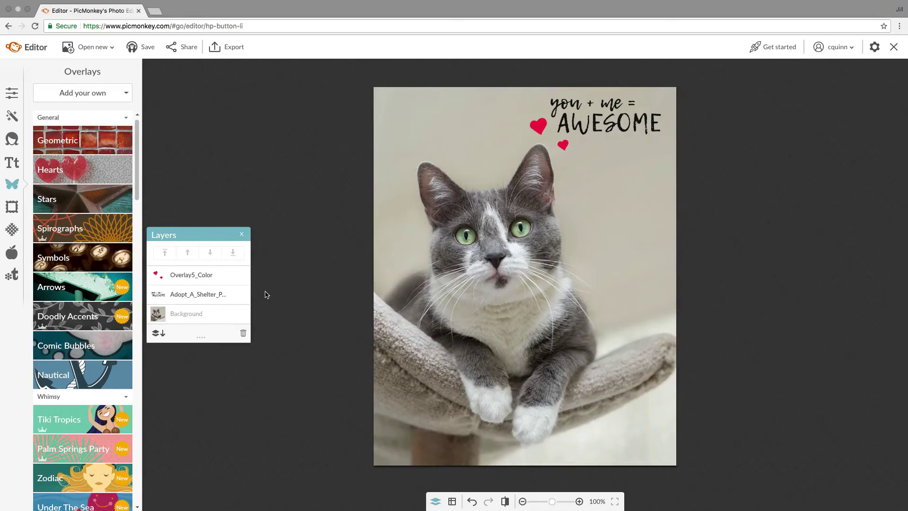
left_click(207, 276)
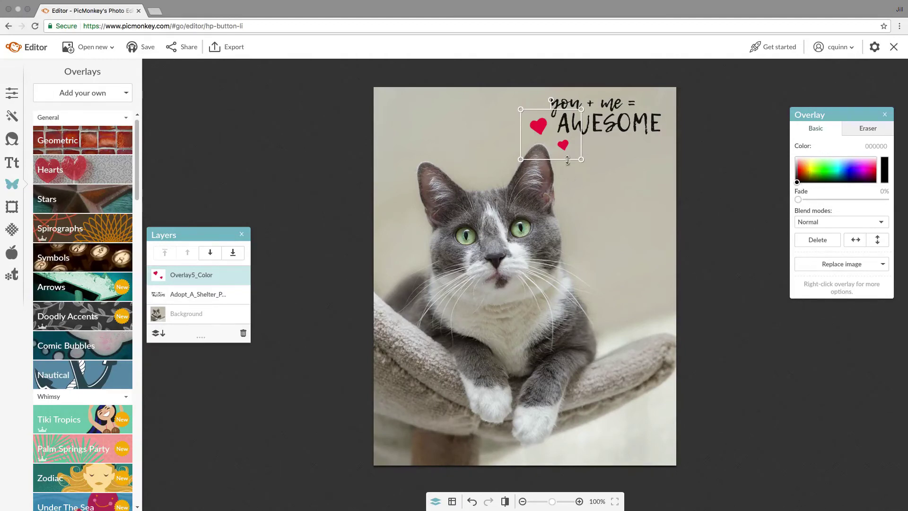
left_click_drag(582, 160, 586, 171)
Flatten the hearts and lettering overlays into the Background layer
left_click(220, 296)
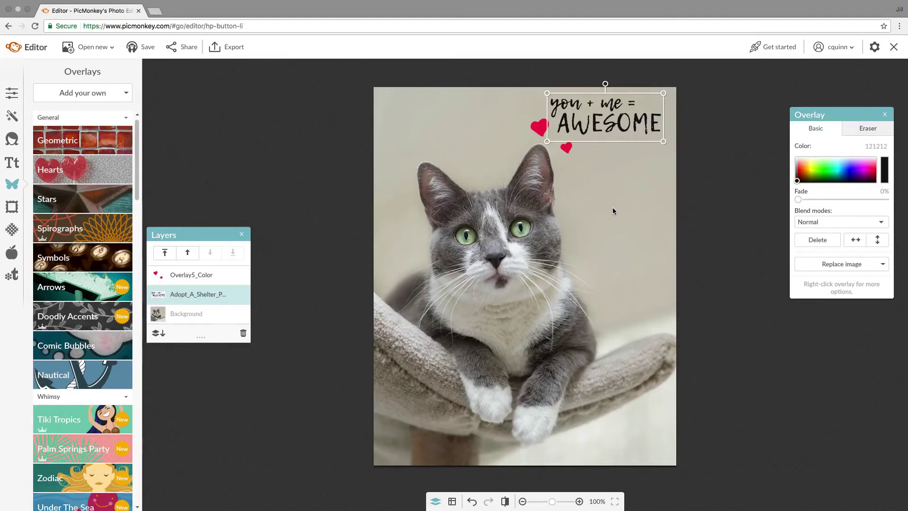
left_click(624, 203)
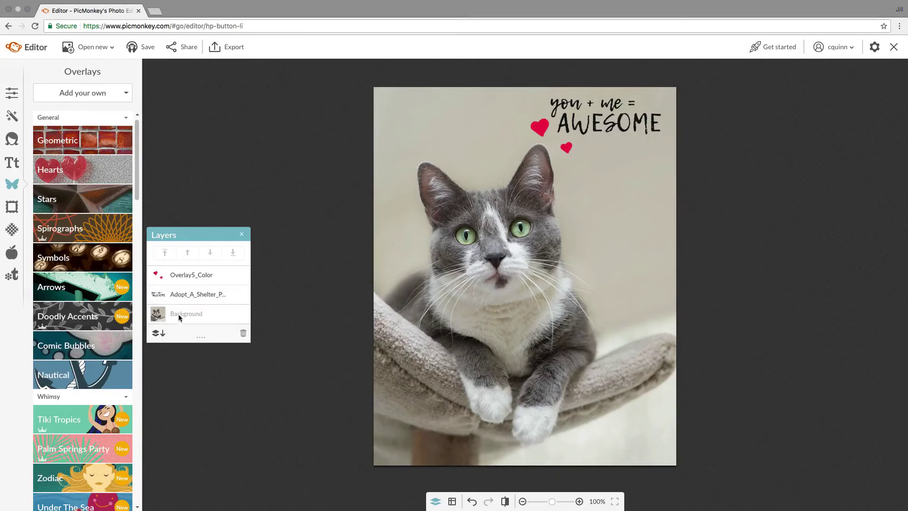
left_click(162, 334)
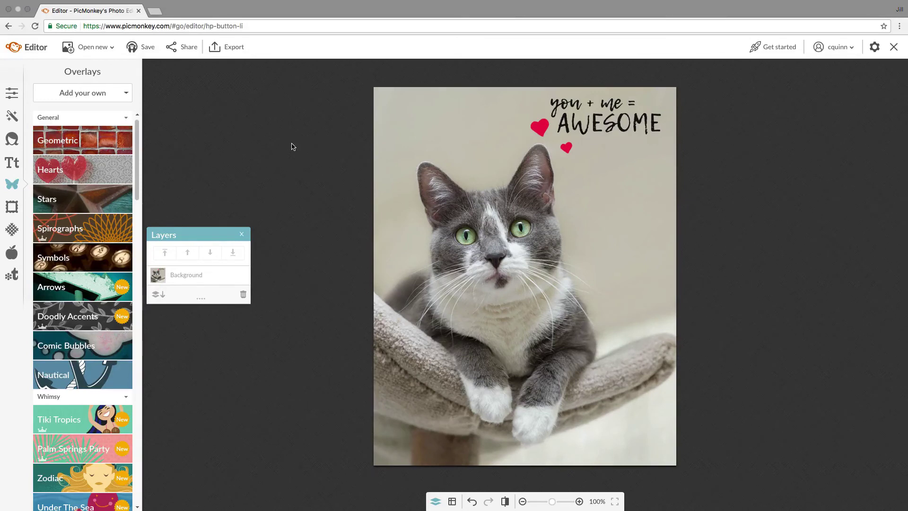
Save the finished image to the Hub under the name "Adele awesome overlay"
left_click(145, 49)
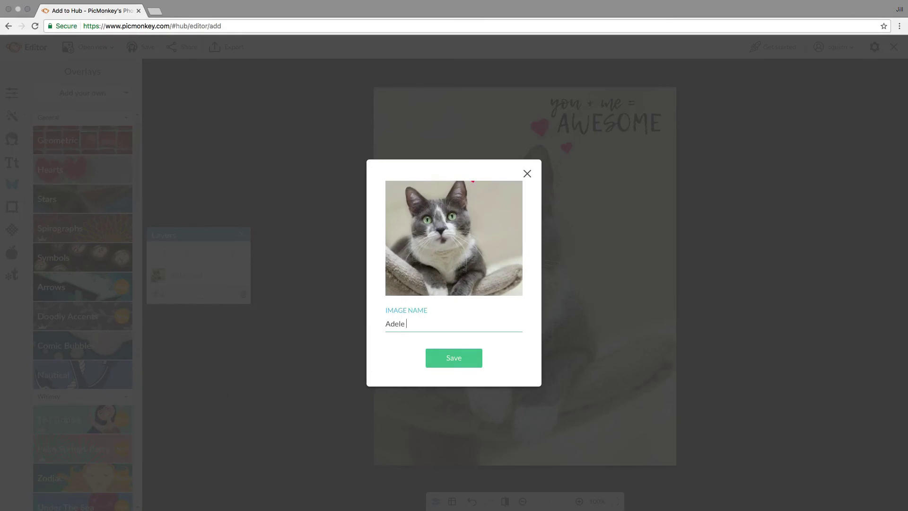
type("awesome la")
key("BackSpace")
type("overlay")
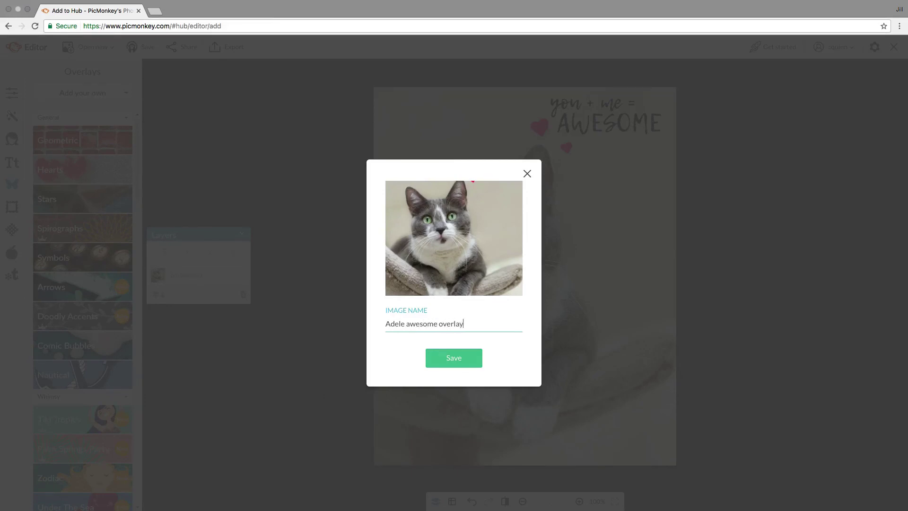